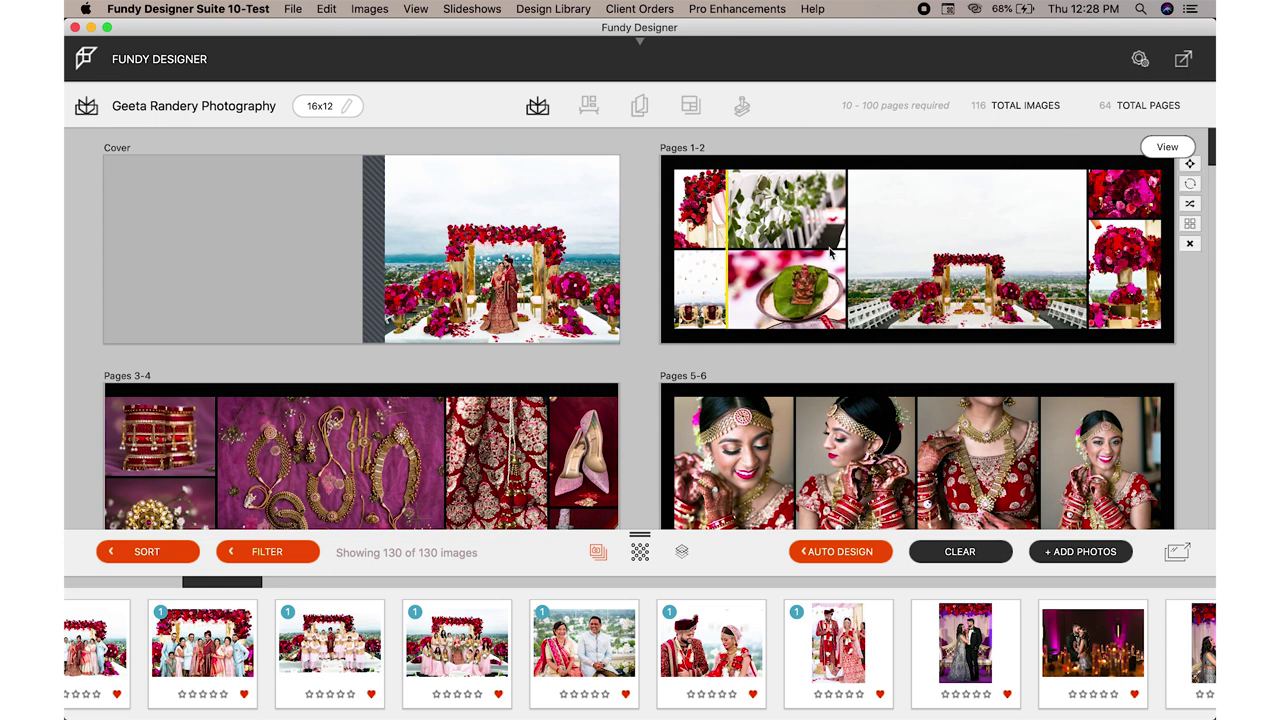
- Export the album for the online proofer, cancelling the exported-pages folder choice
left_click(1183, 66)
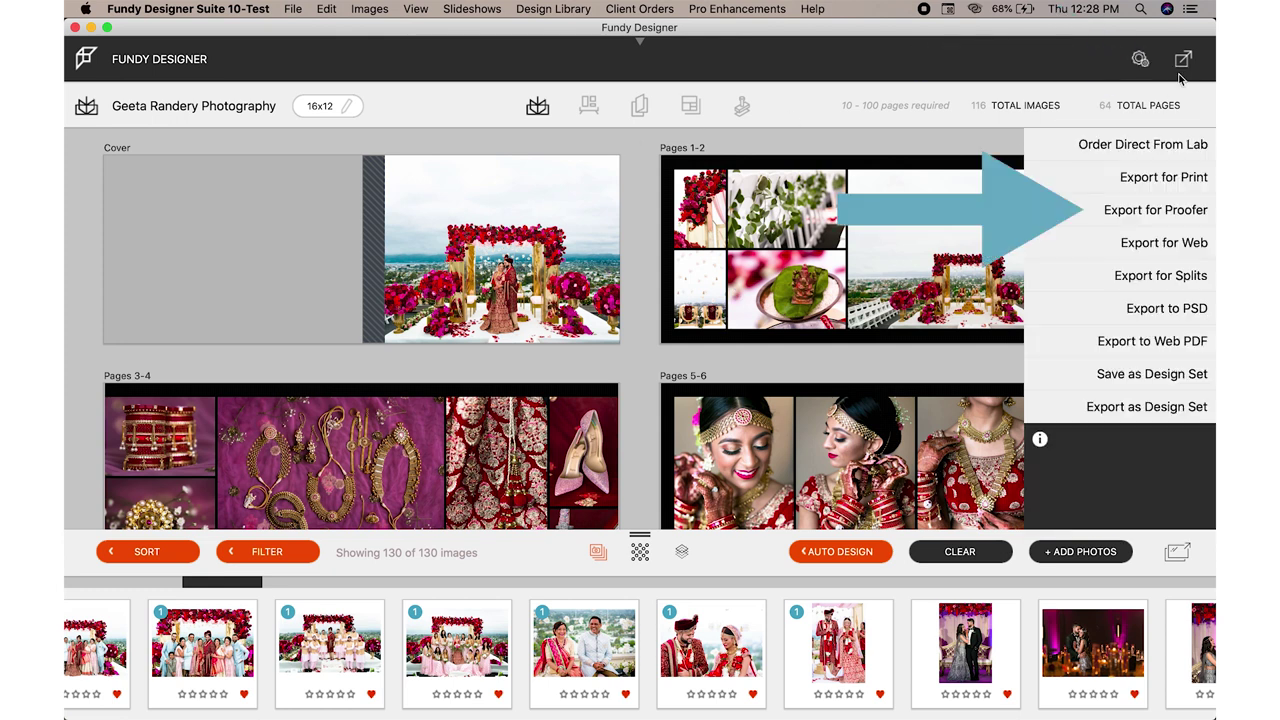
left_click(1156, 212)
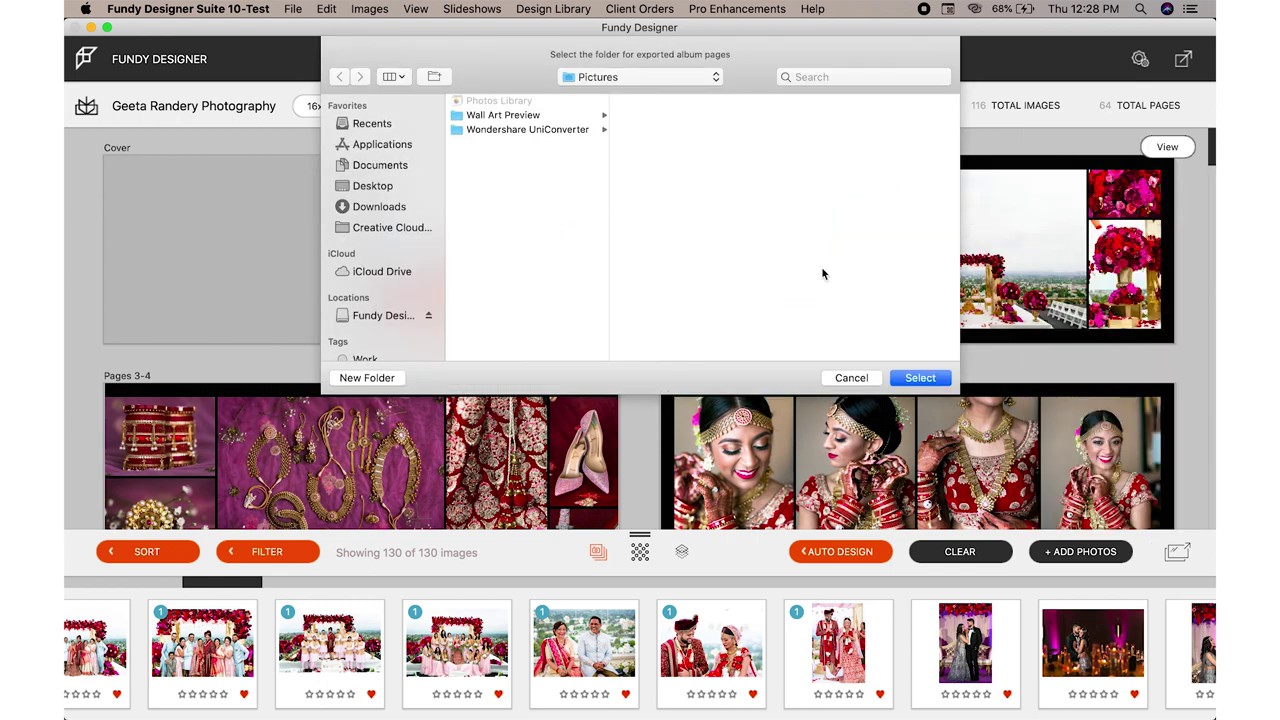
left_click(851, 378)
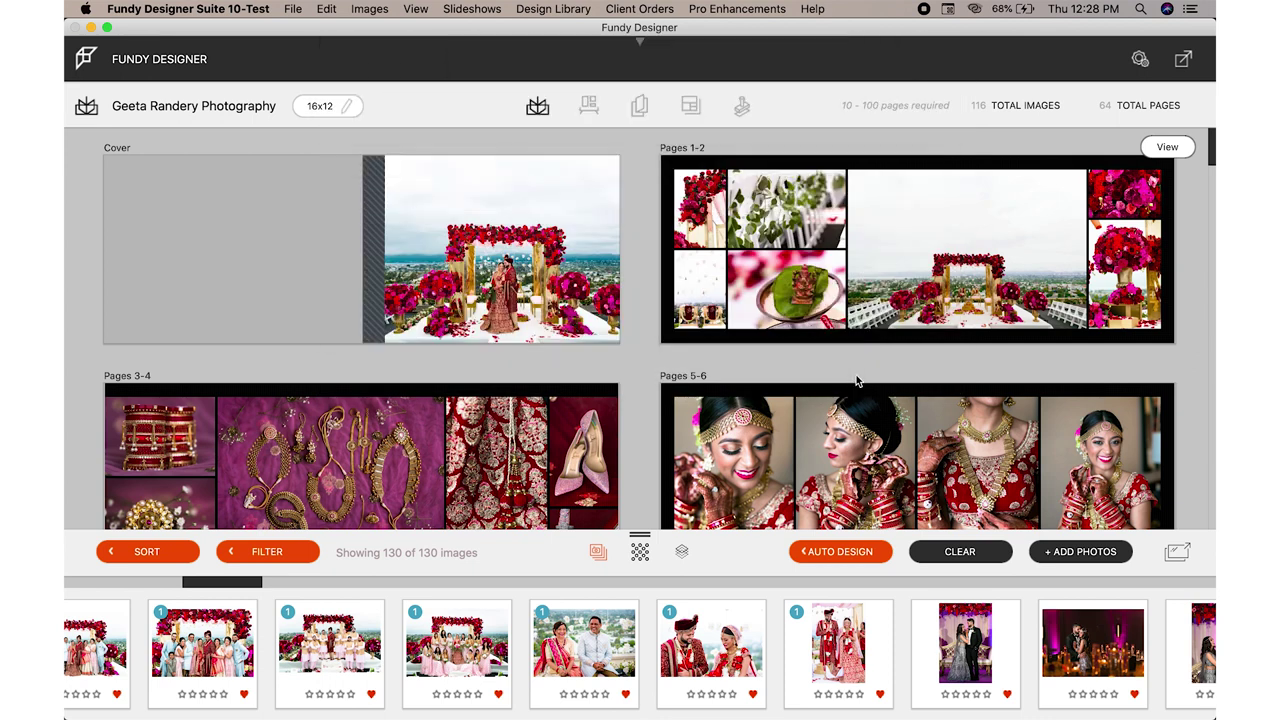
- Leave the full-screen designer and bring the Design Proofer browser window forward
key("F4")
key("Escape")
key("ctrl+super+f")
key("ctrl+Up")
left_click(493, 181)
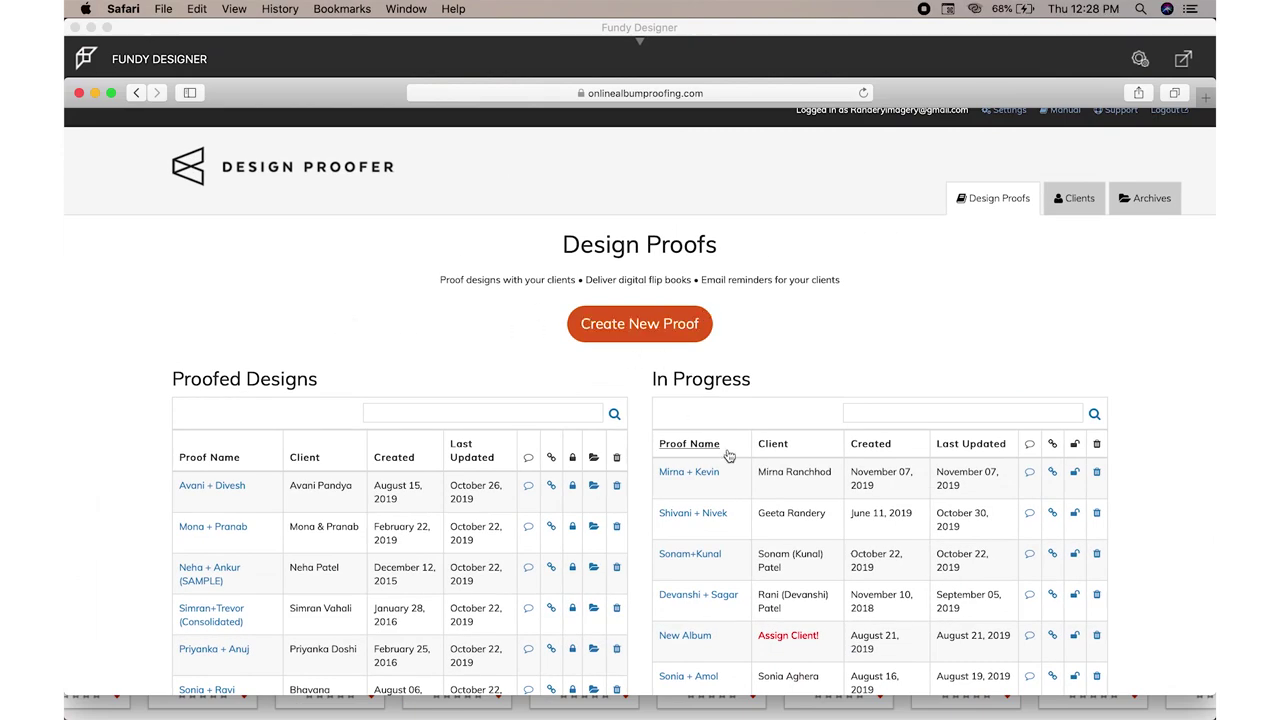
- Show the first In Progress proof's client links and open its Client Friend Link
scroll(729, 450, "down", 3)
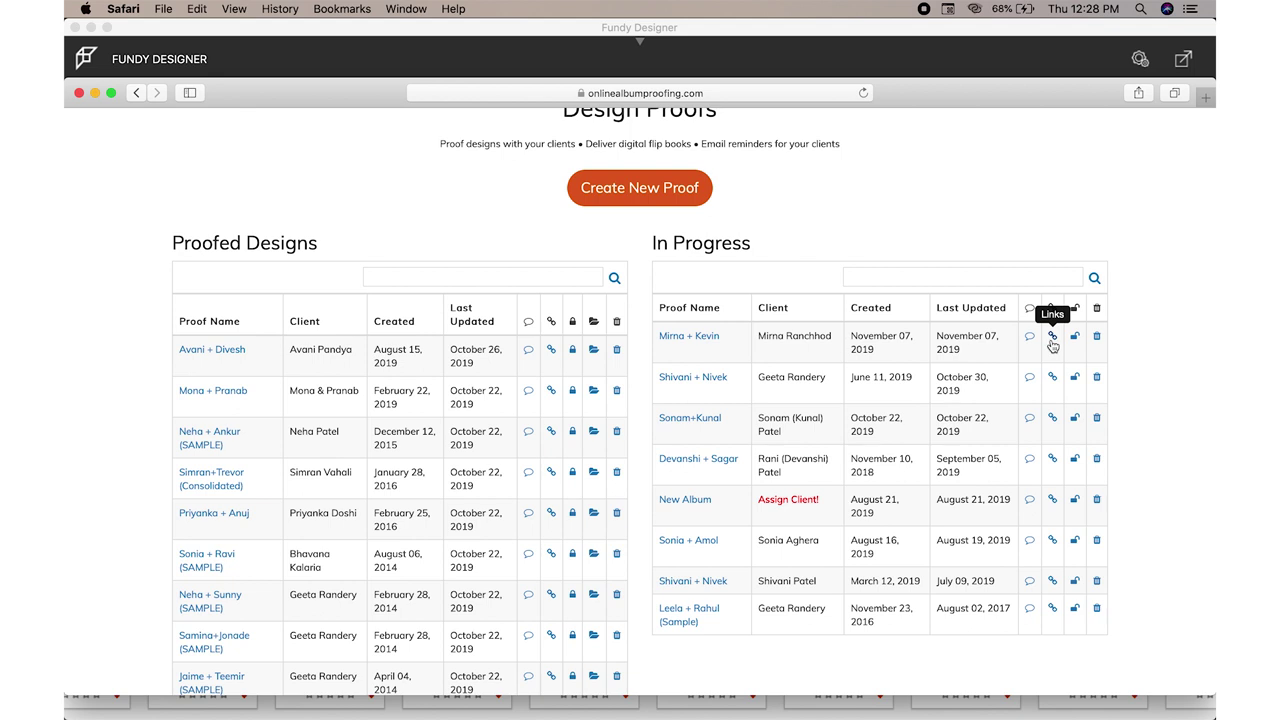
left_click(1053, 338)
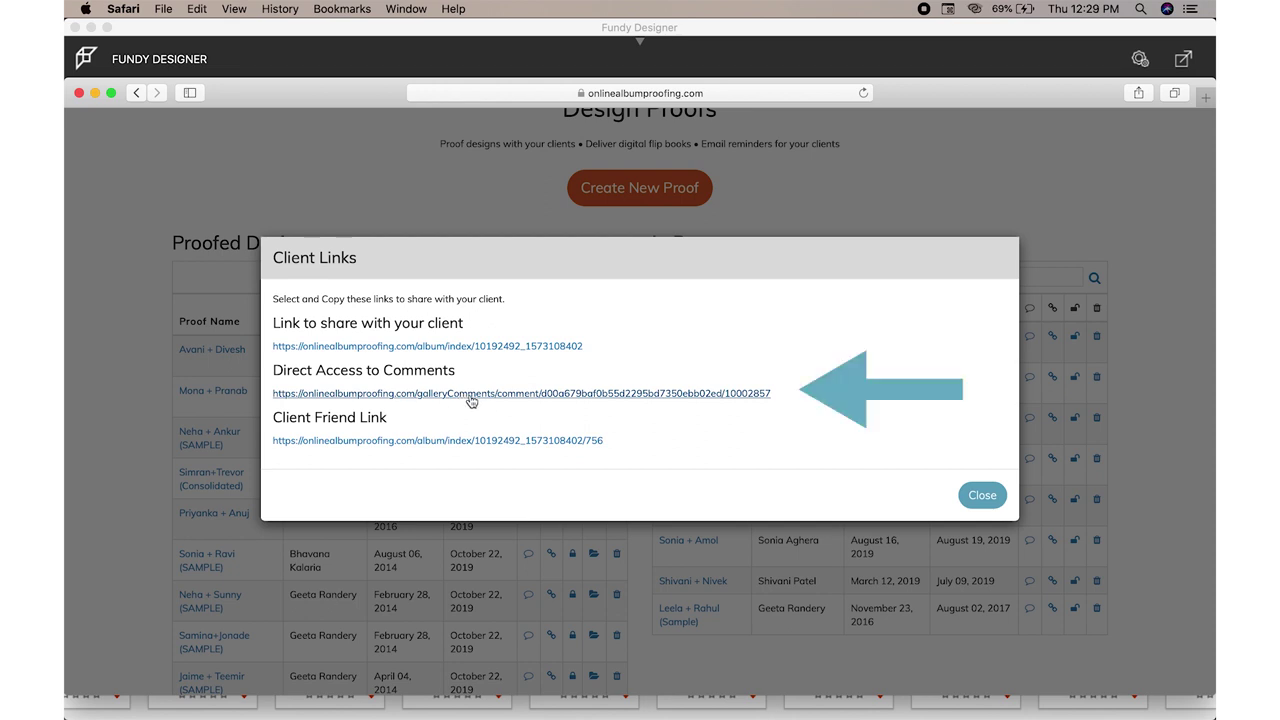
left_click(407, 441)
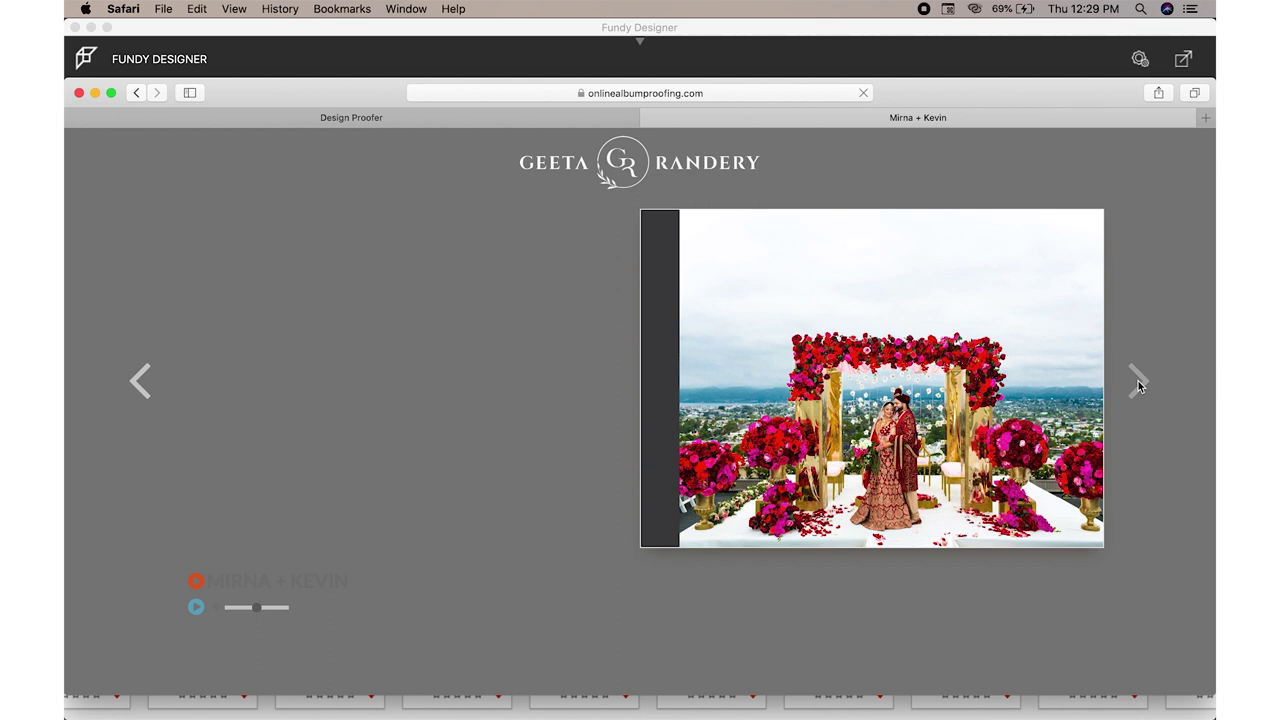
- Flip forward three spreads, back one, then play and pause the flipbook music
left_click(1138, 381)
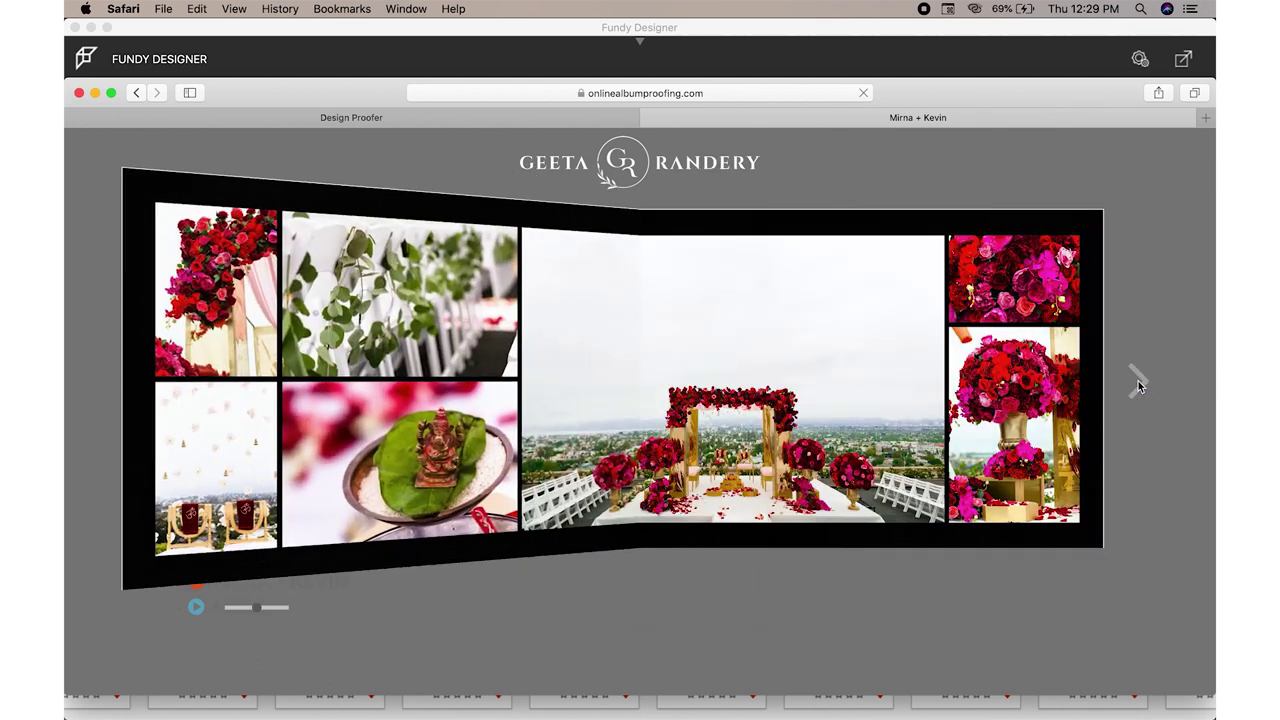
left_click(1138, 381)
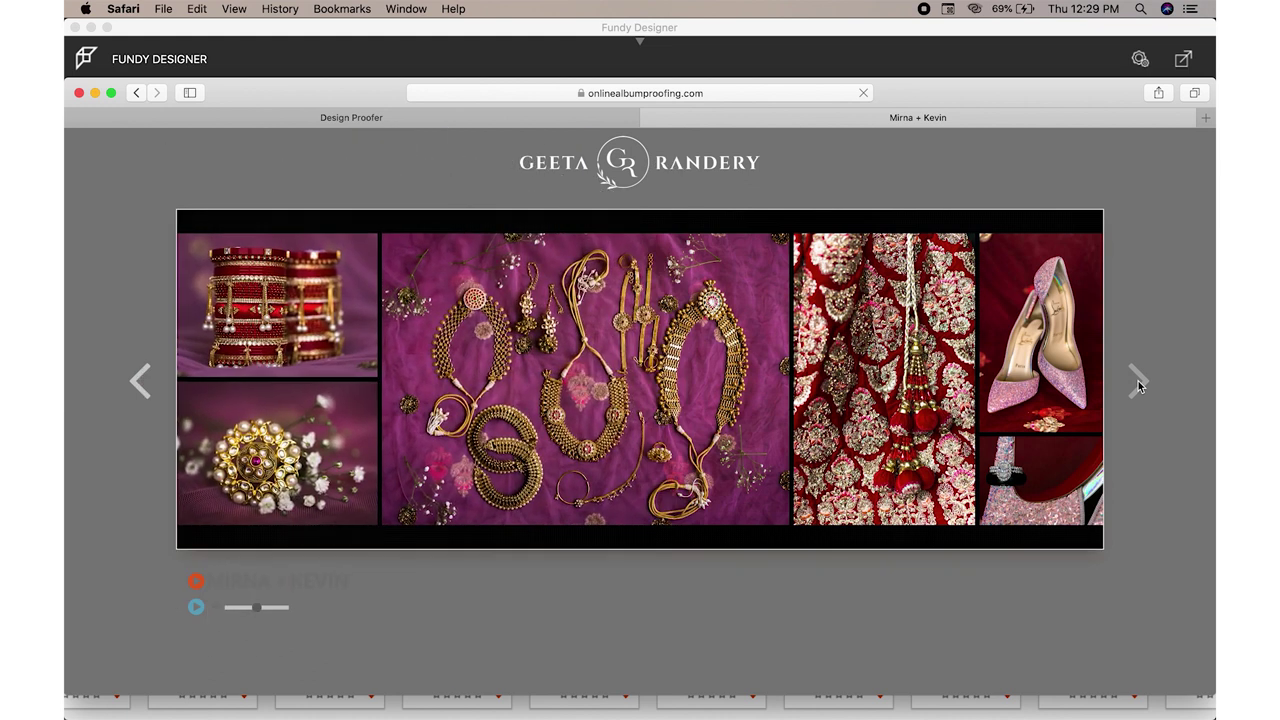
left_click(1138, 381)
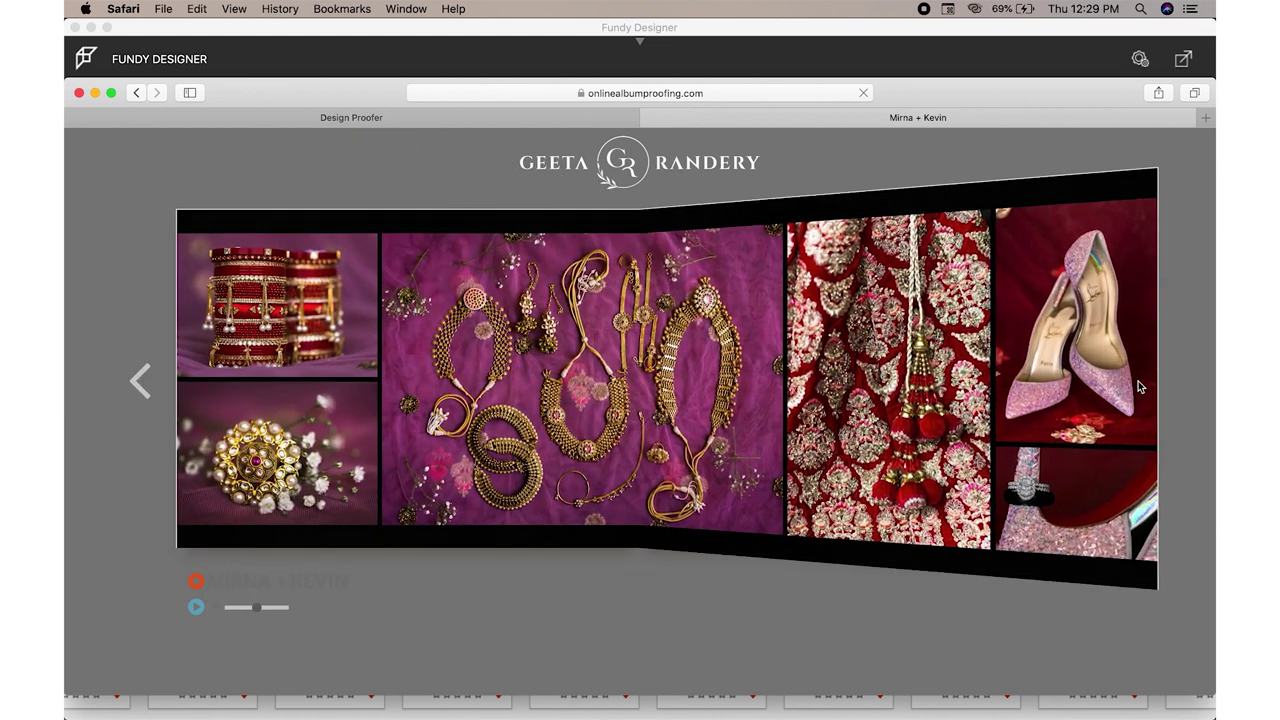
left_click(141, 382)
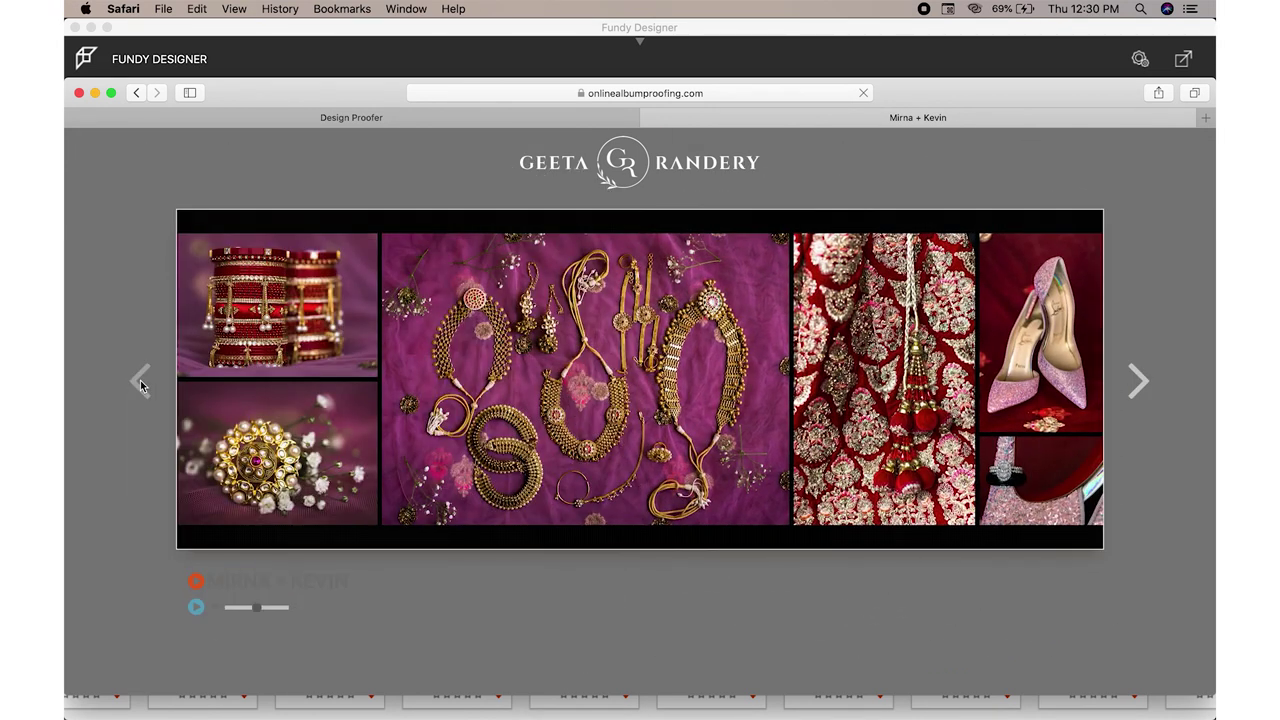
left_click(197, 608)
left_click(197, 609)
scroll(755, 204, "down", 1)
scroll(755, 204, "up", 1)
- Advance four more spreads to the groom portrait spread, then show all windows side by side
left_click(1144, 389)
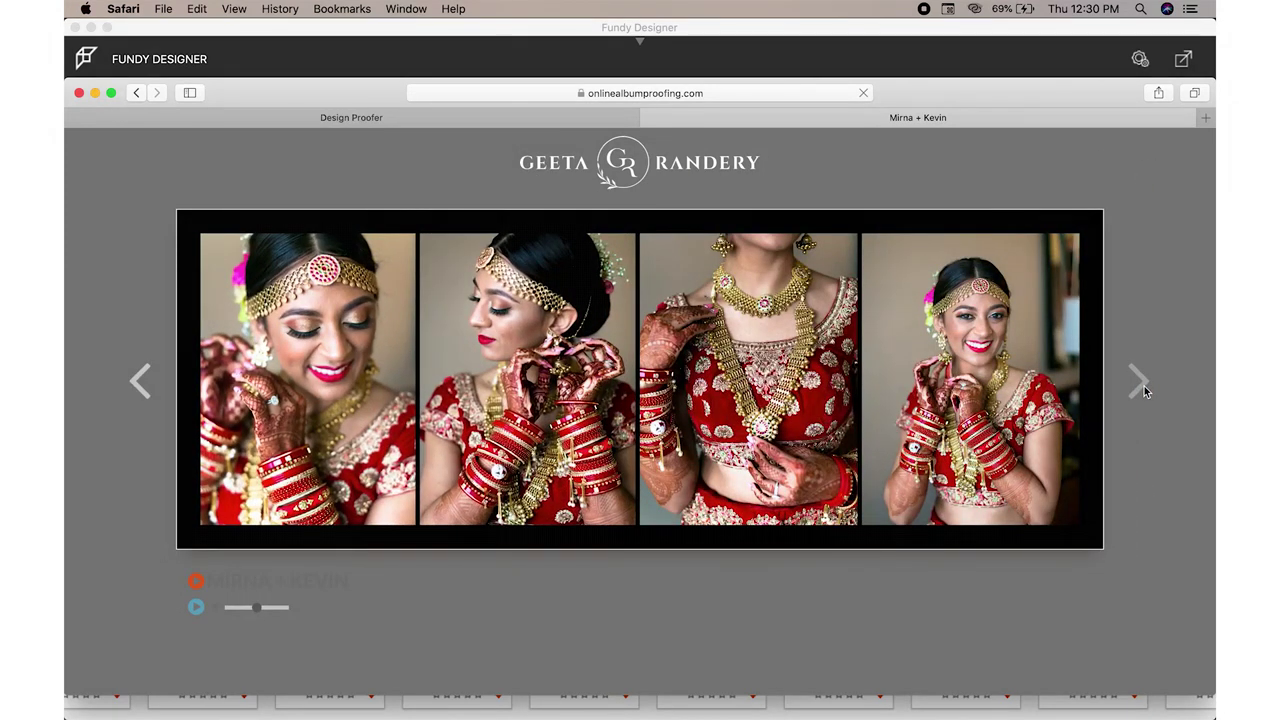
left_click(1144, 389)
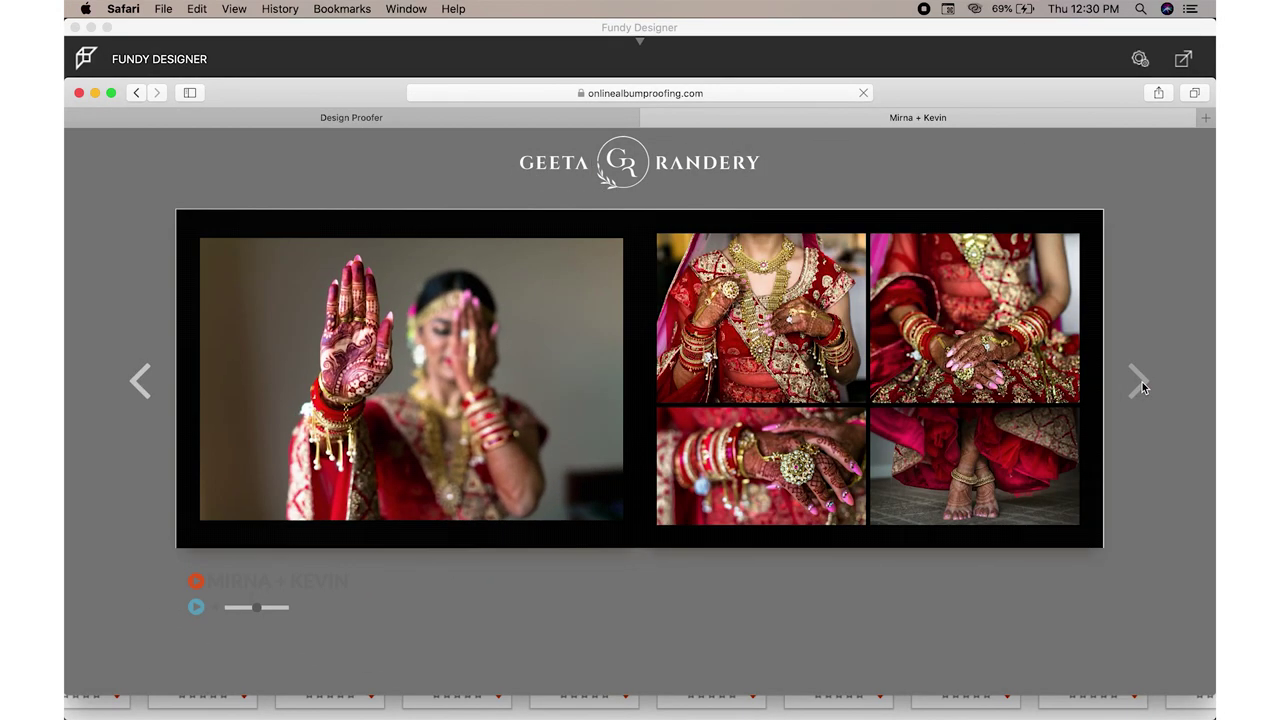
left_click(1144, 389)
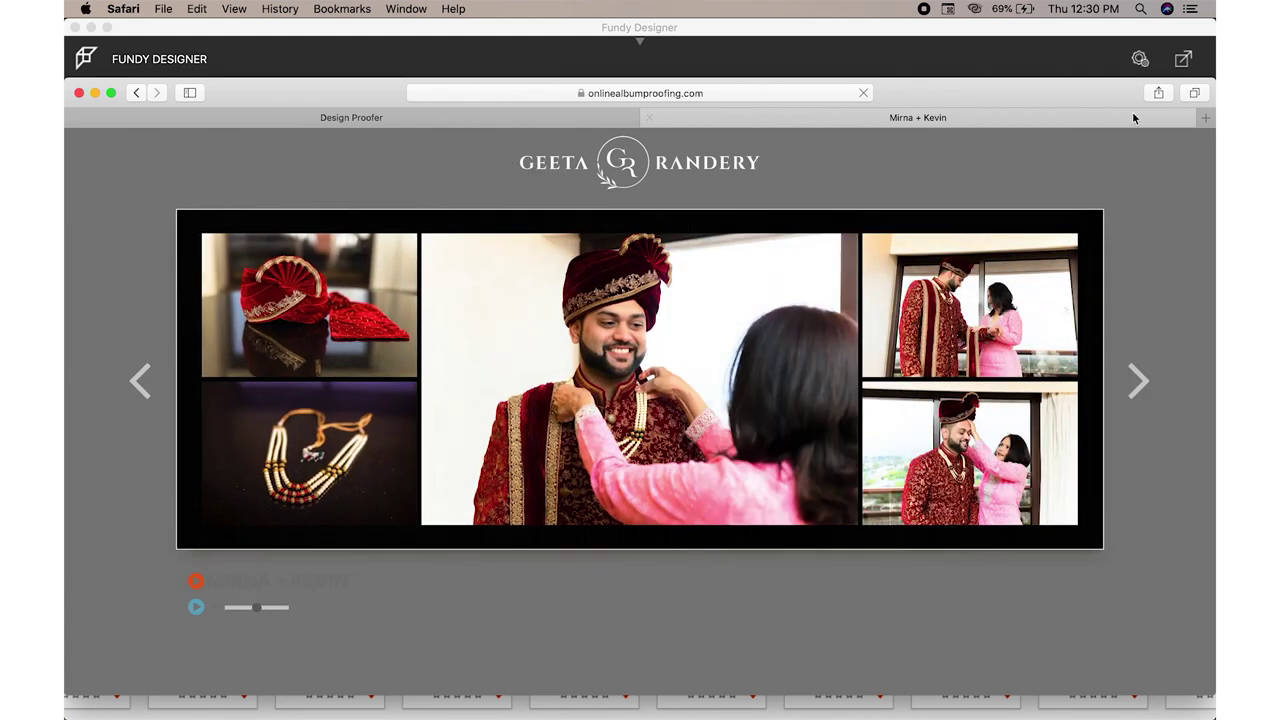
left_click(1136, 381)
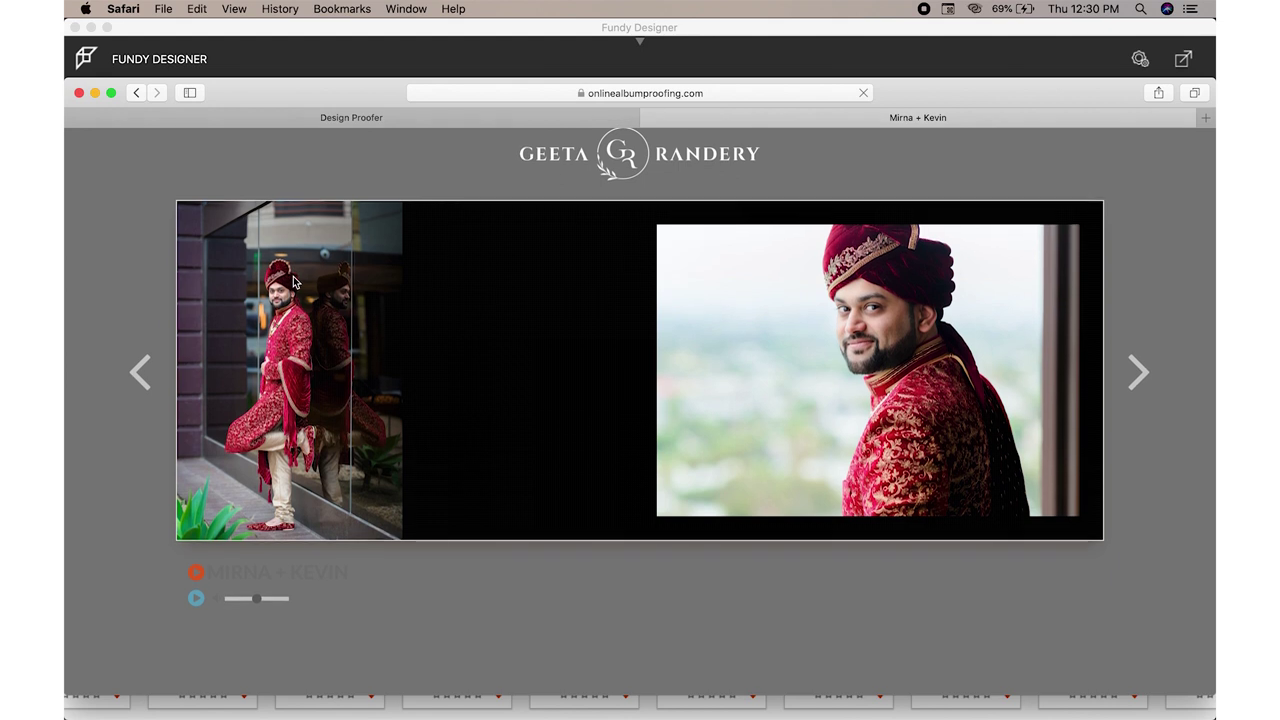
key("ctrl+Up")
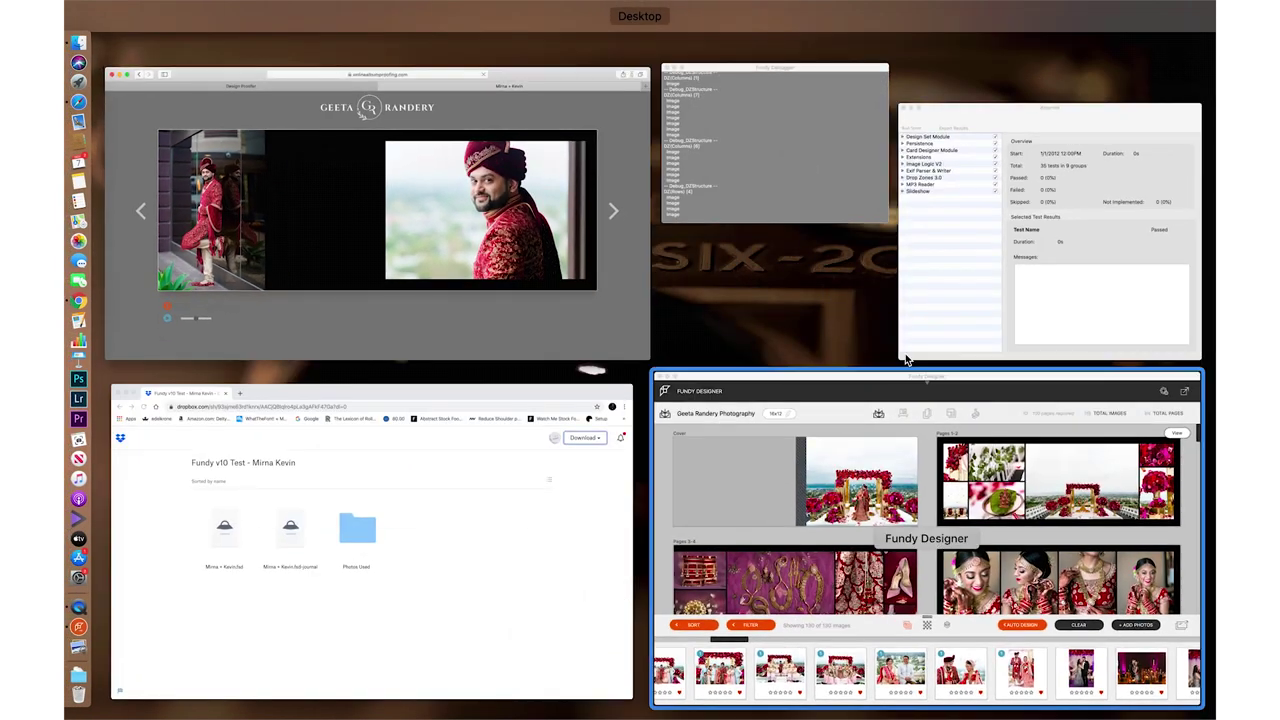
- Return to the proofs dashboard in Safari and open the Direct Access to Comments link
left_click(310, 110)
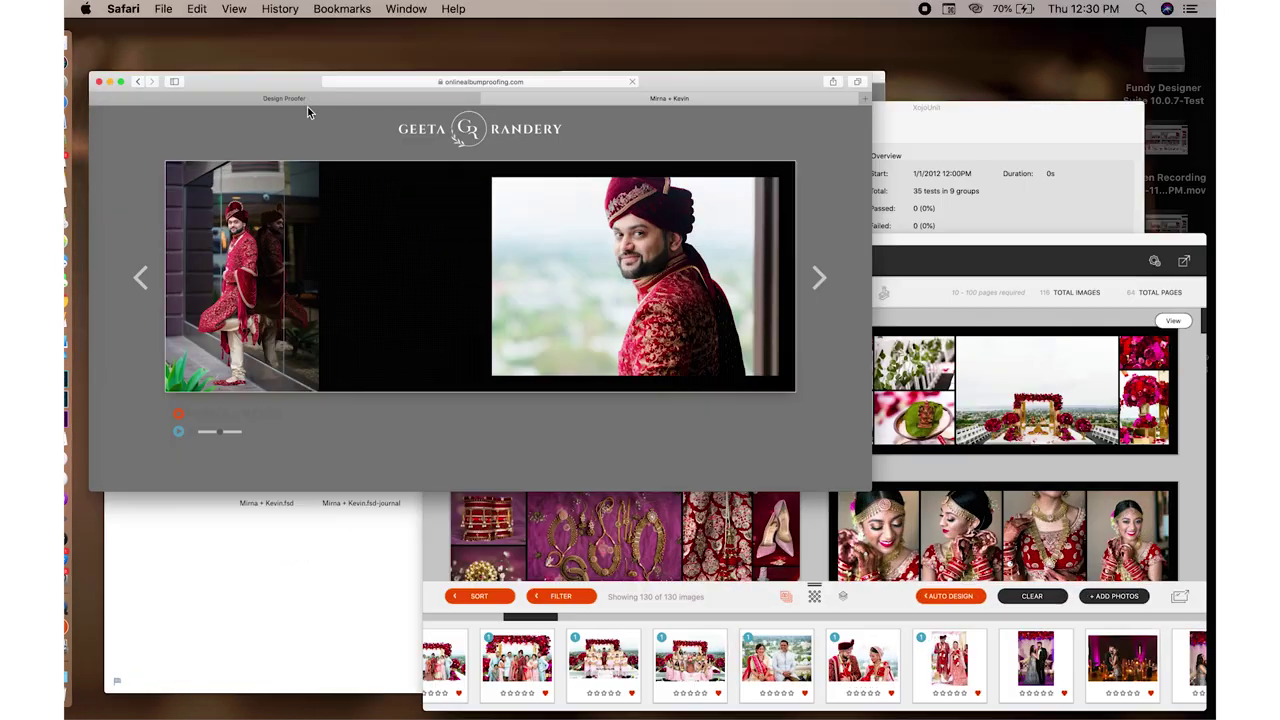
left_click(427, 122)
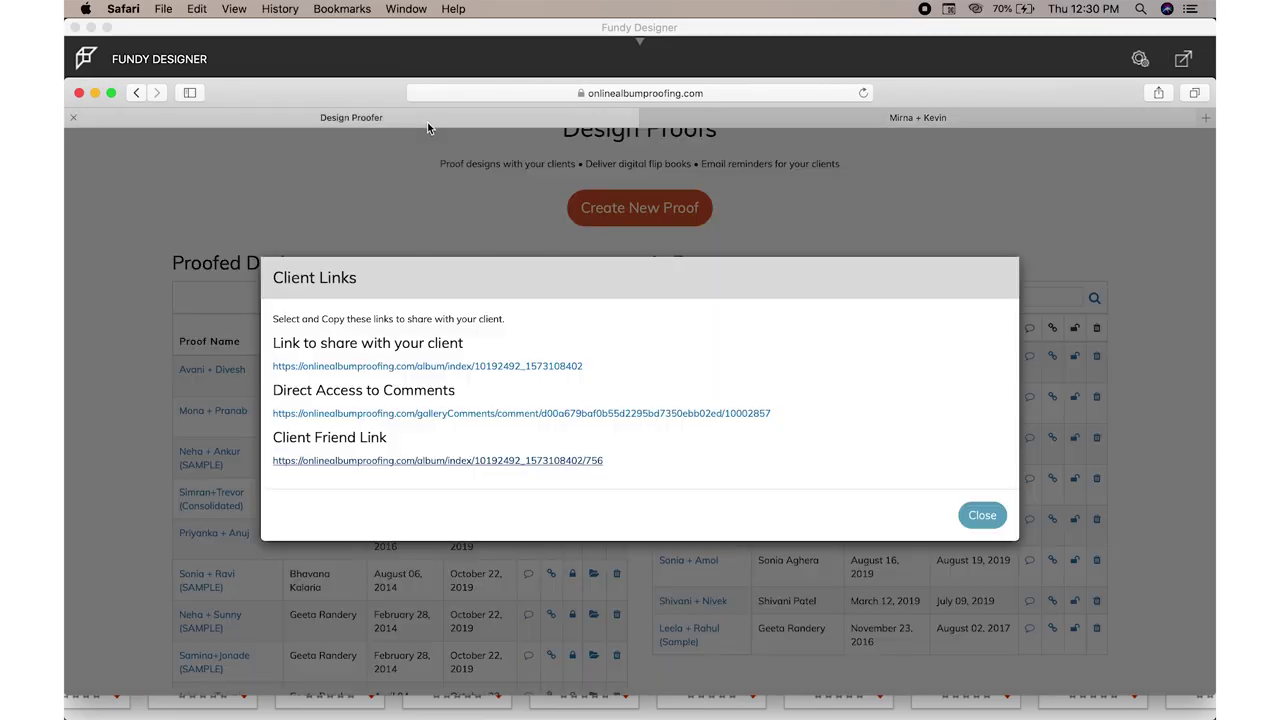
left_click(453, 414)
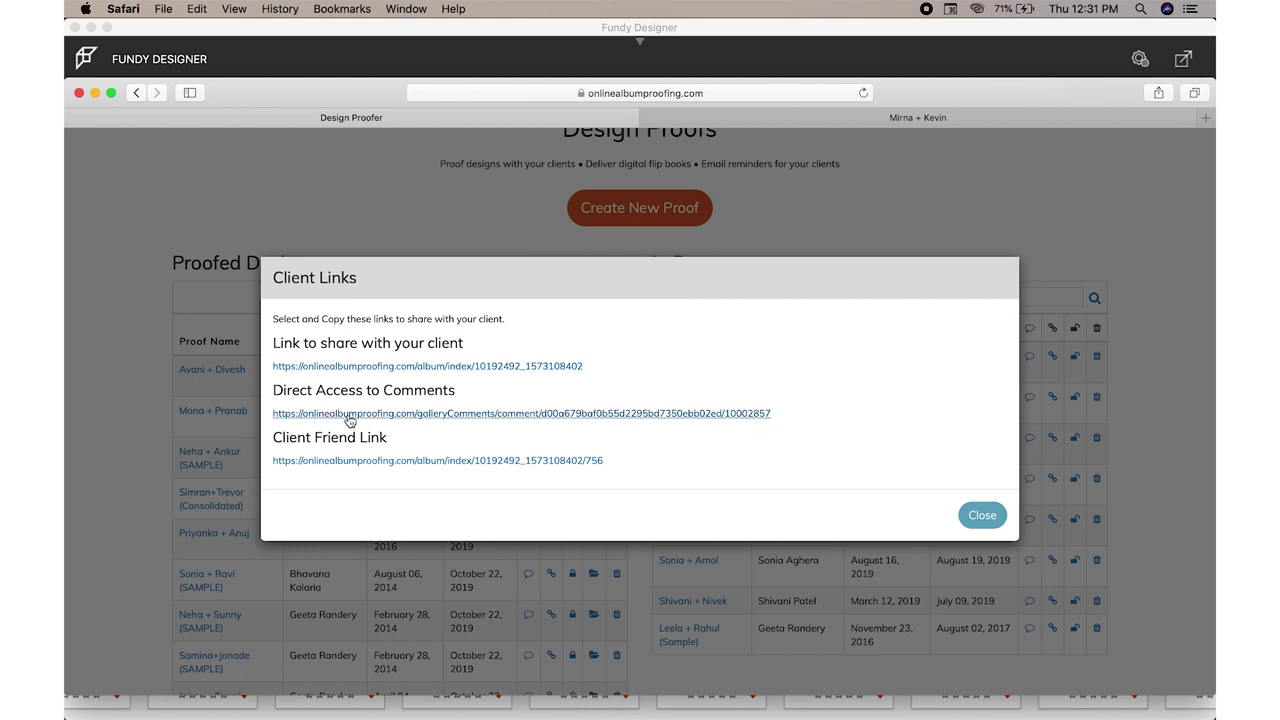
left_click(379, 413)
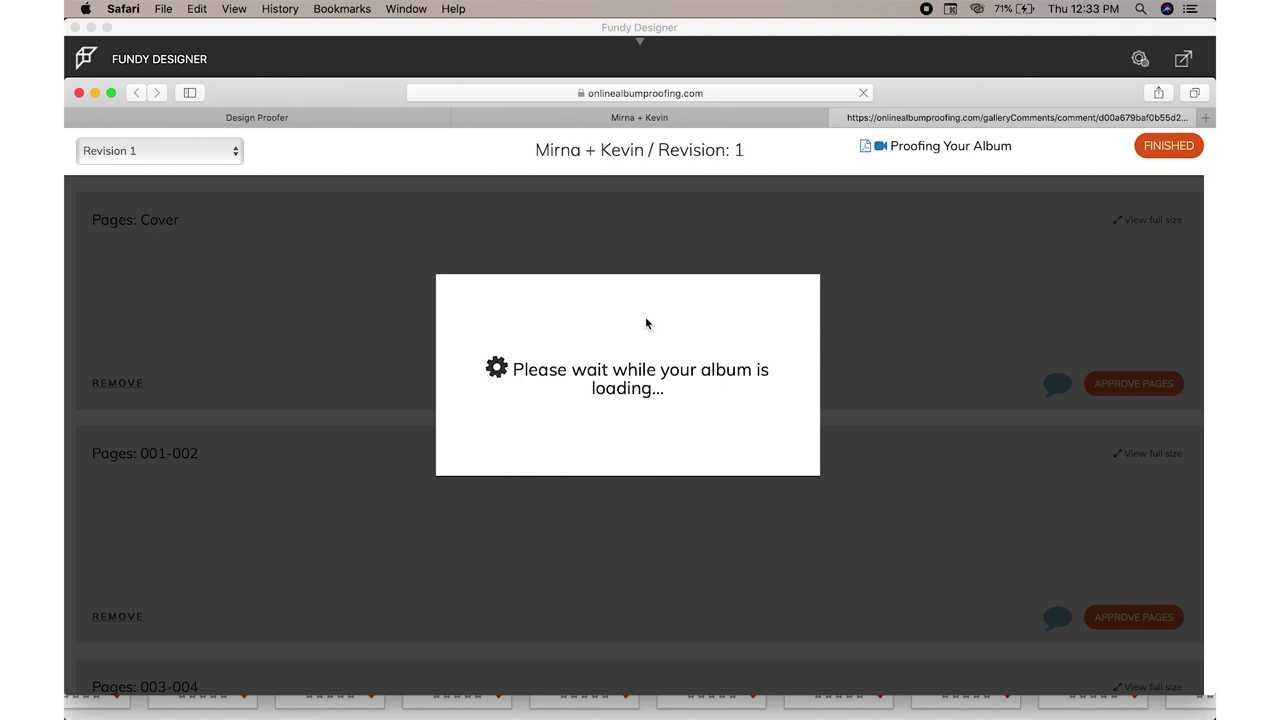
scroll(645, 317, "down", 4)
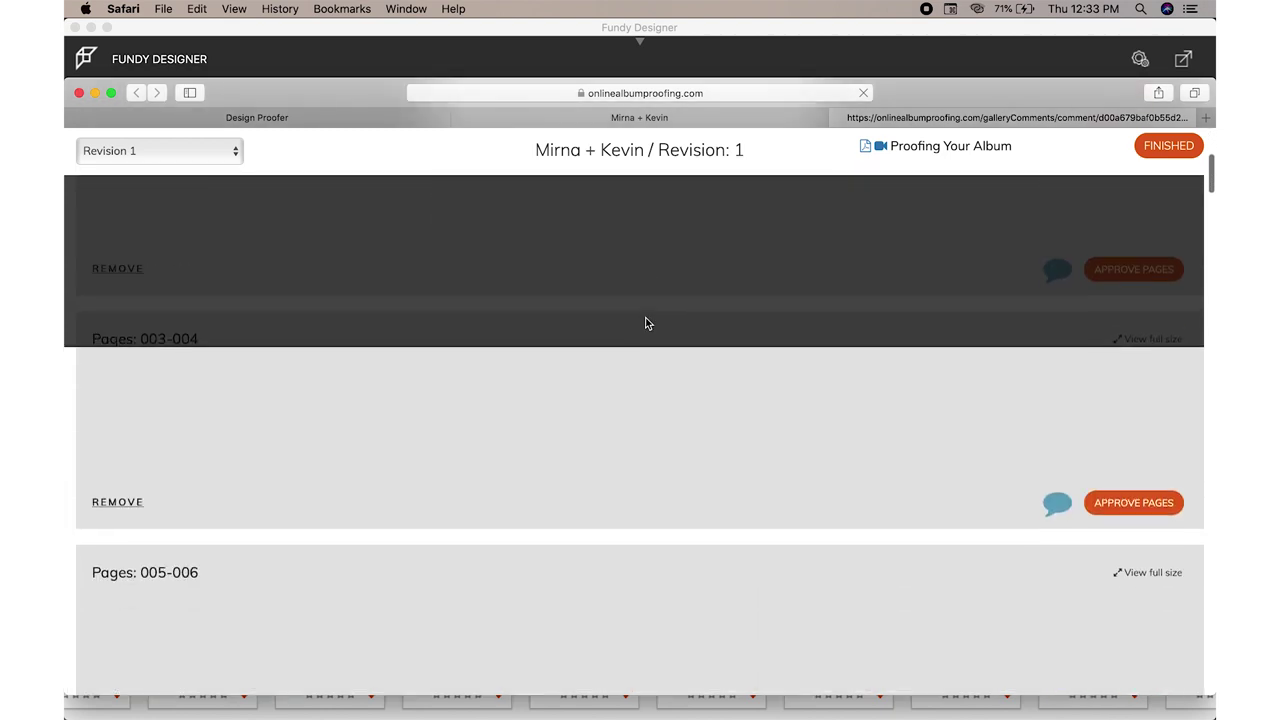
scroll(645, 317, "down", 8)
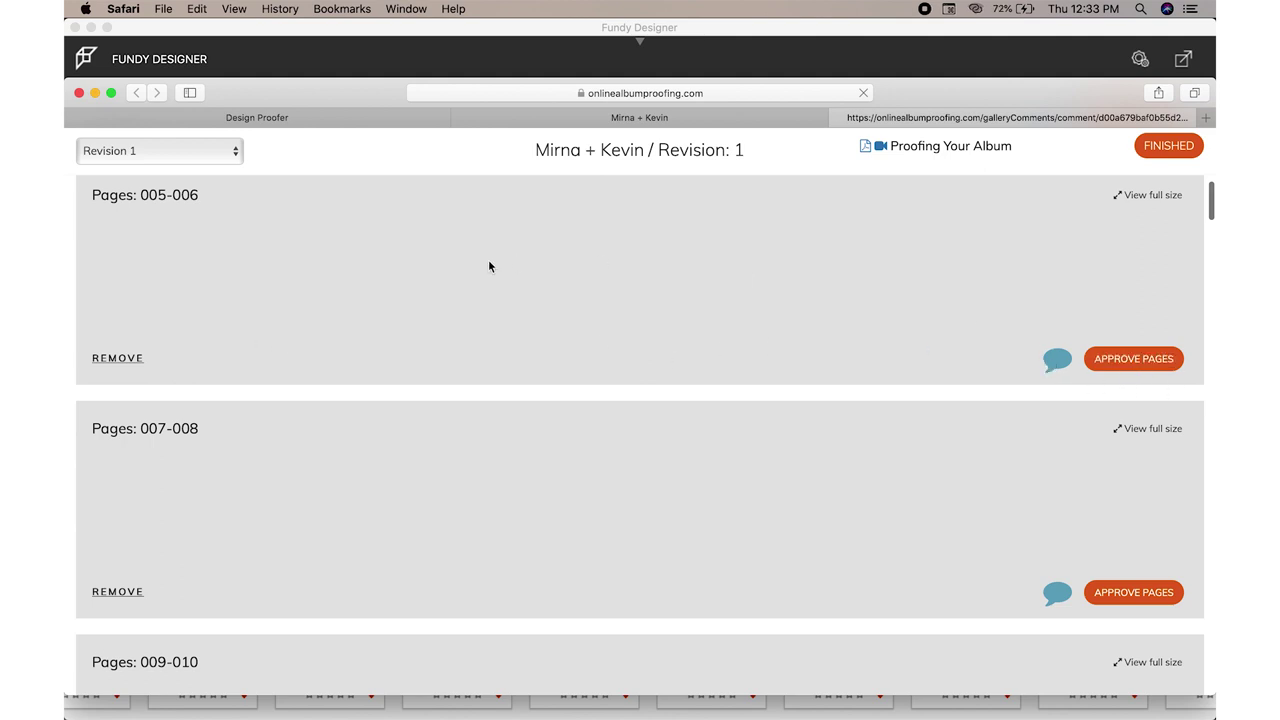
scroll(429, 261, "up", 3)
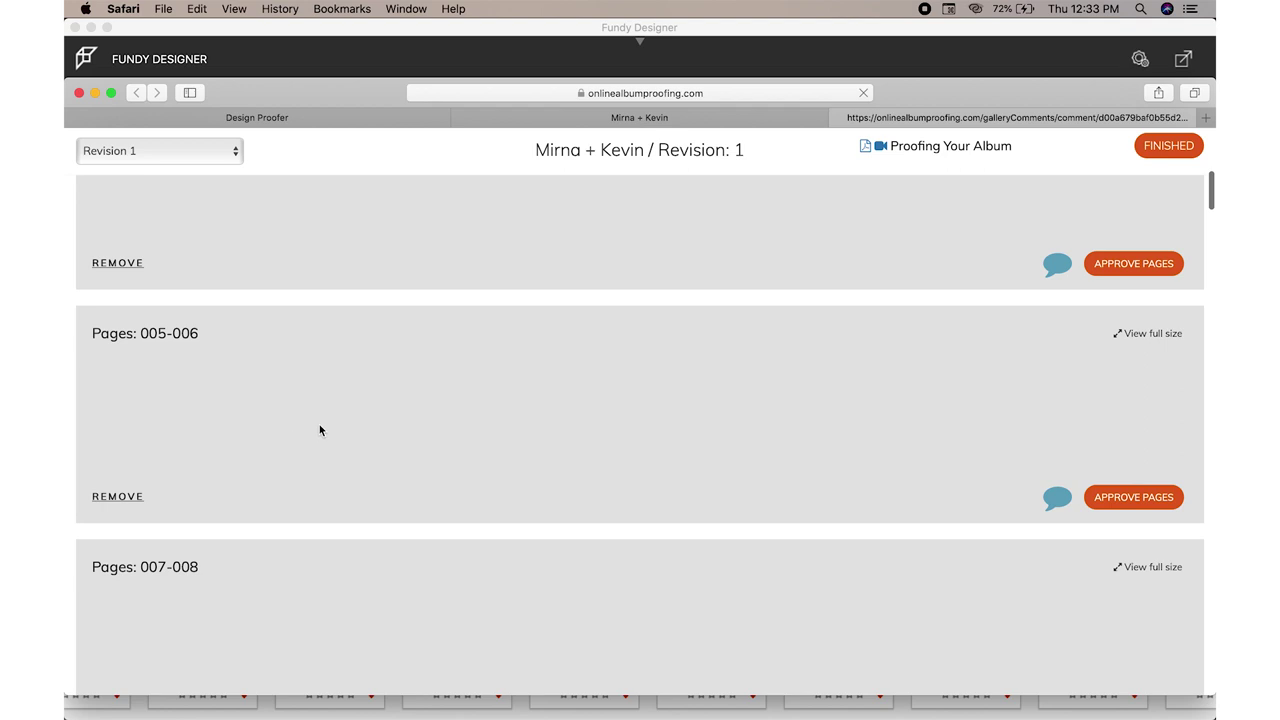
scroll(757, 450, "down", 2)
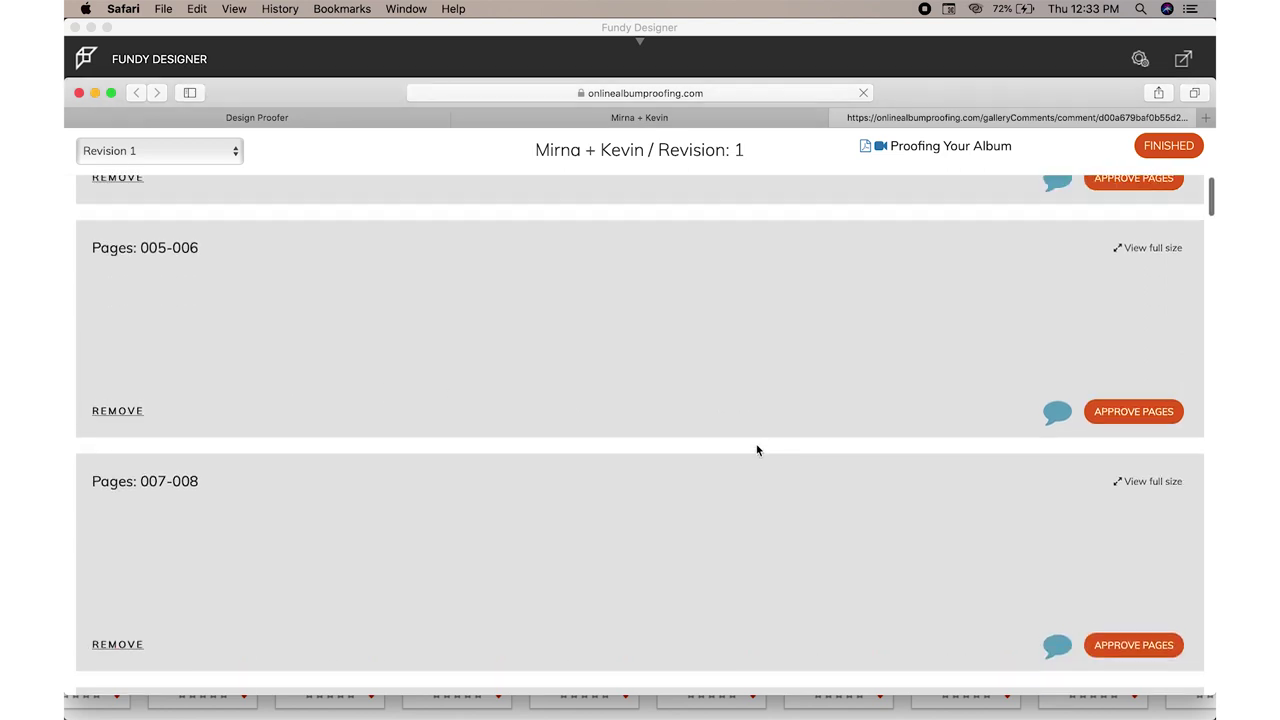
scroll(757, 450, "up", 5)
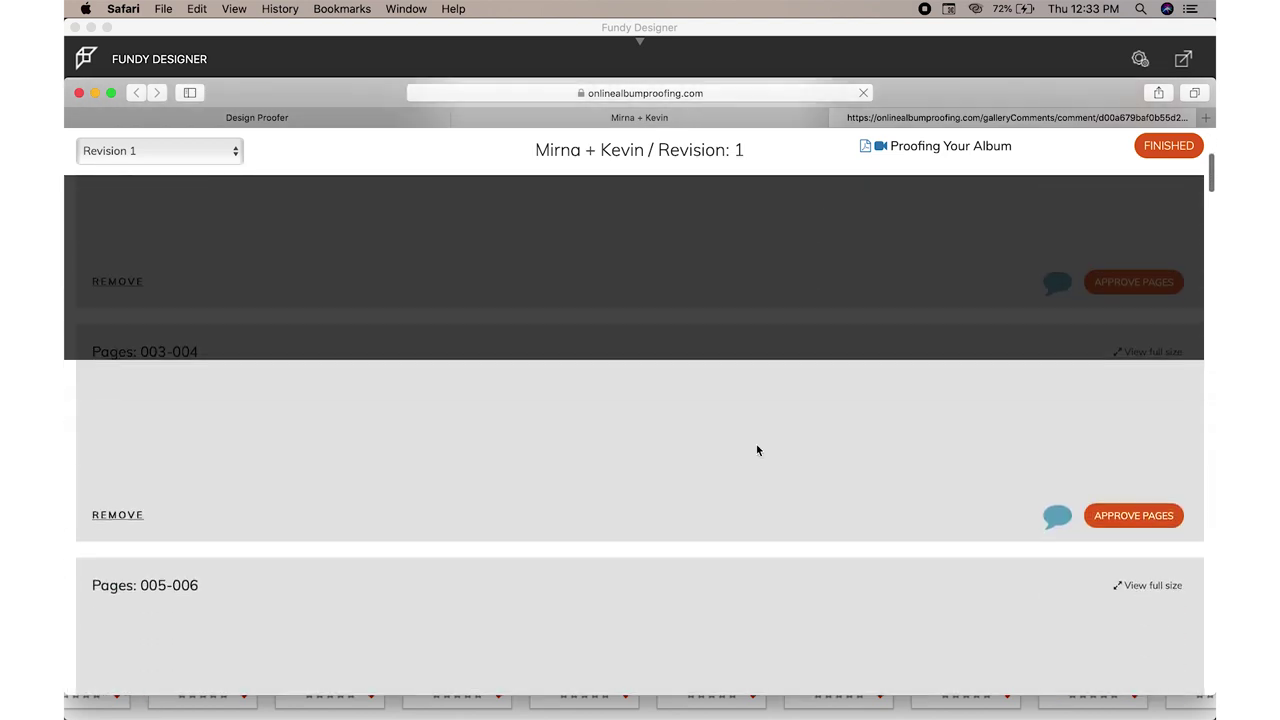
scroll(757, 450, "down", 5)
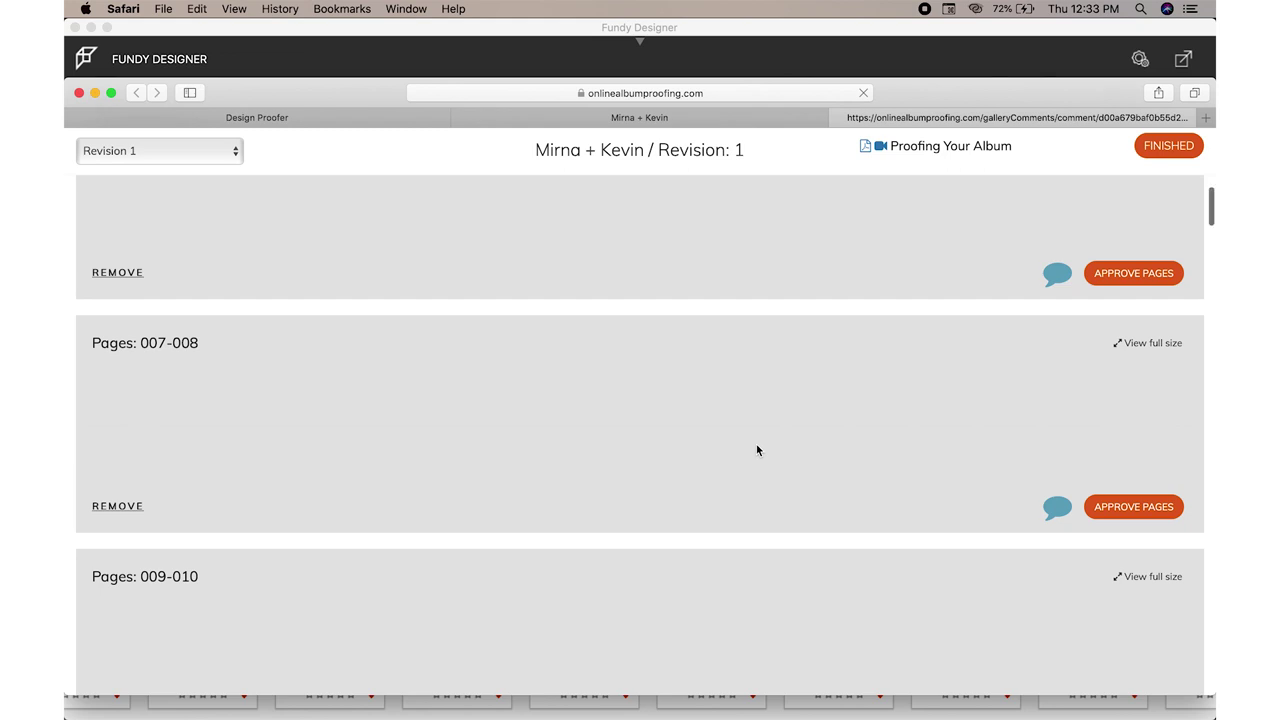
scroll(757, 450, "down", 3)
scroll(757, 450, "up", 5)
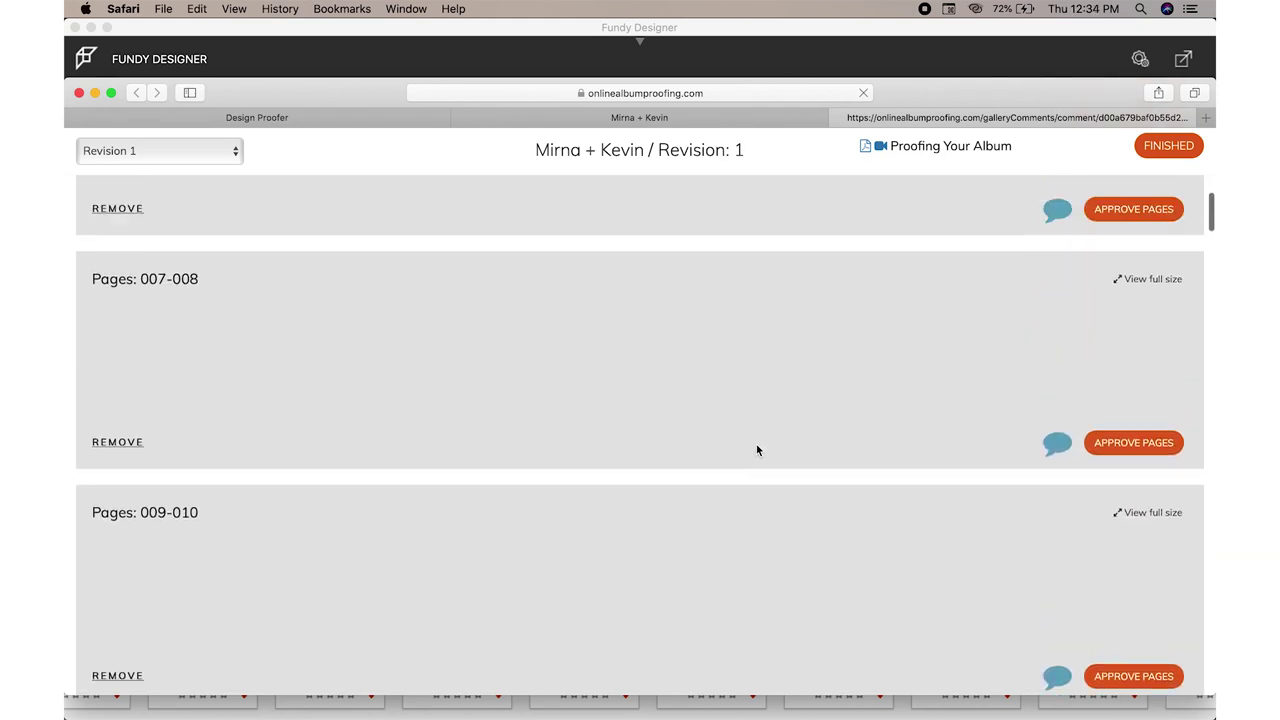
scroll(757, 450, "down", 8)
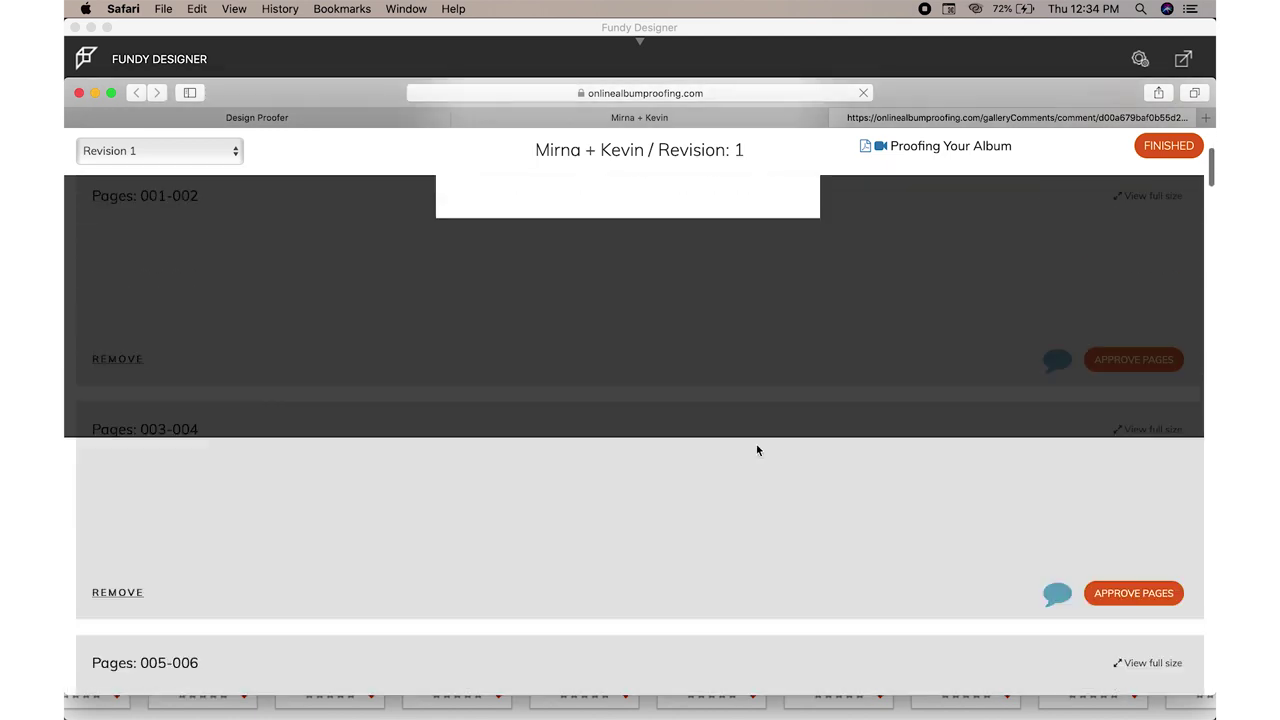
scroll(757, 450, "up", 2)
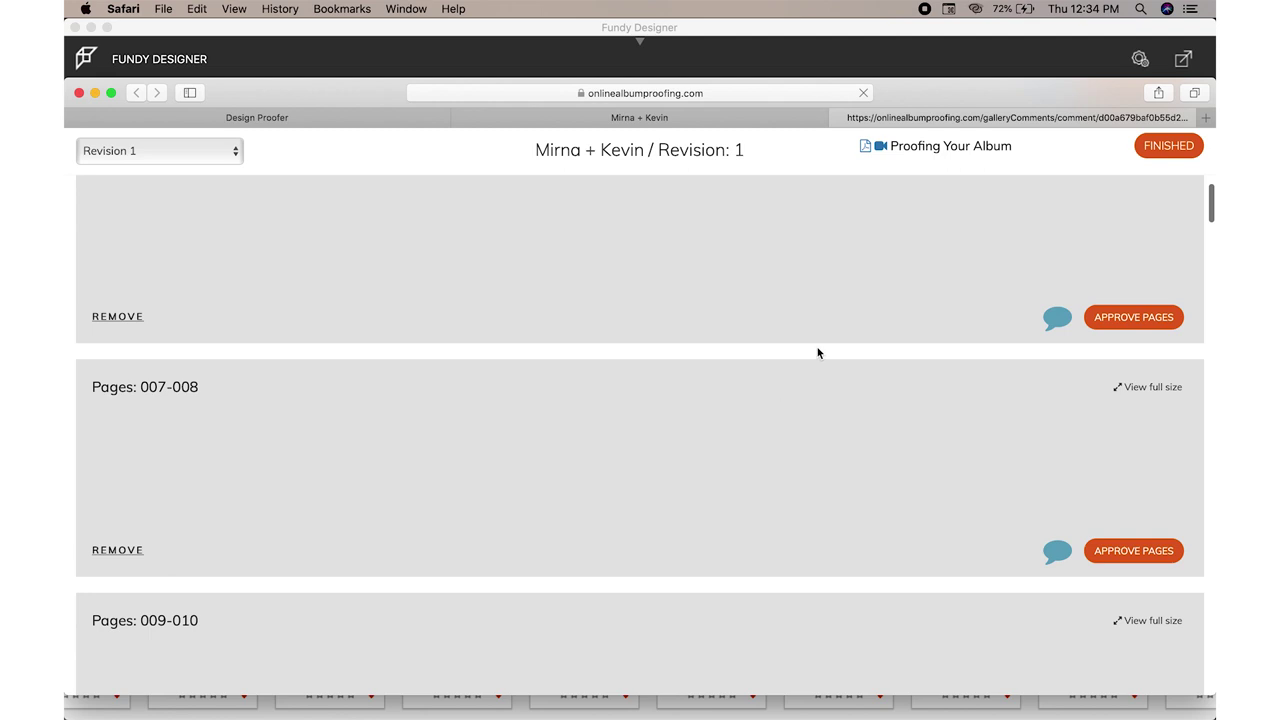
scroll(981, 321, "down", 2)
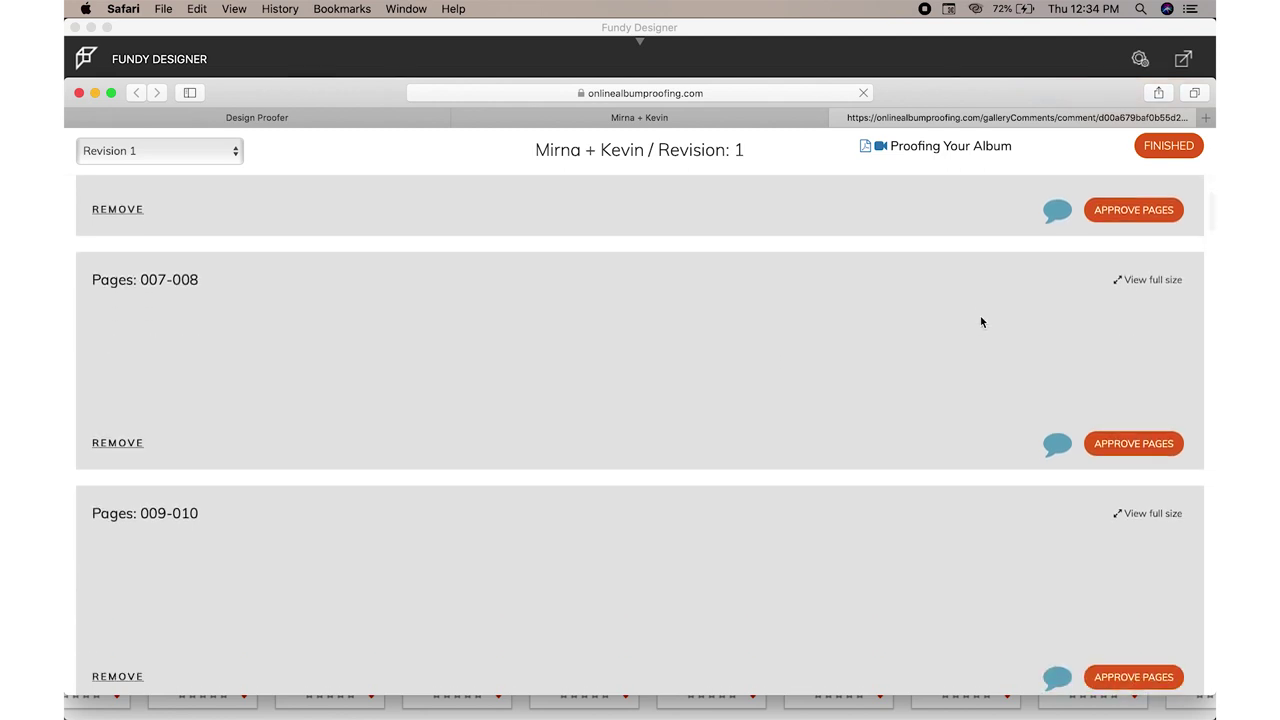
scroll(981, 322, "up", 3)
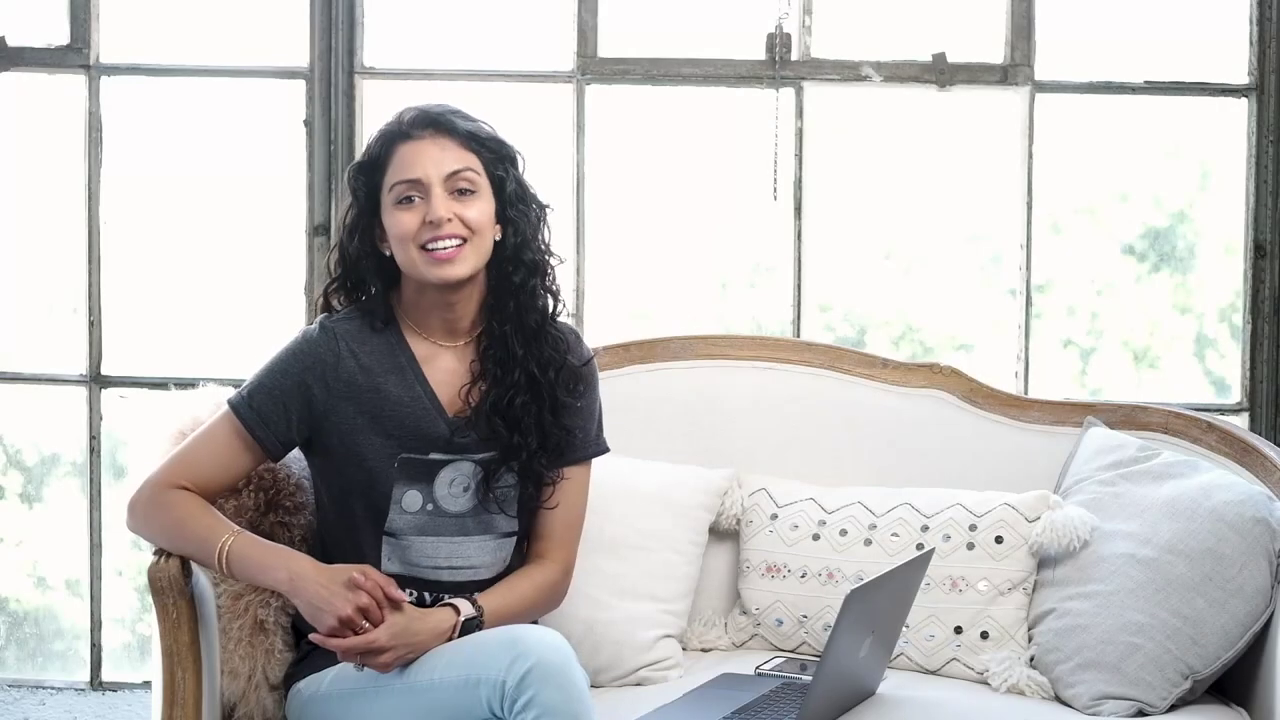